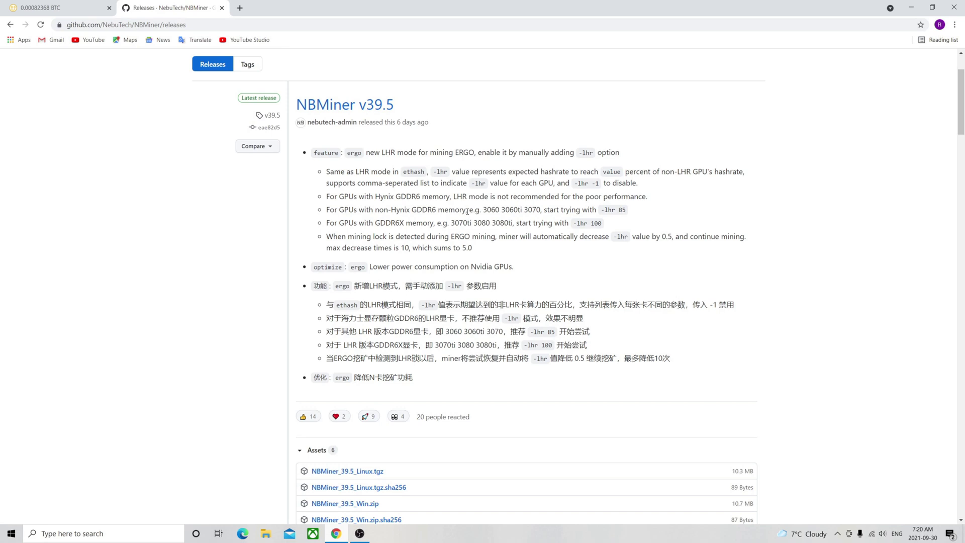
Review the NBMiner v39.5 release notes on the recommended -lhr values, the ergo optimization and the downloadable assets.
left_click_drag(628, 210, 602, 209)
left_click_drag(602, 222, 573, 223)
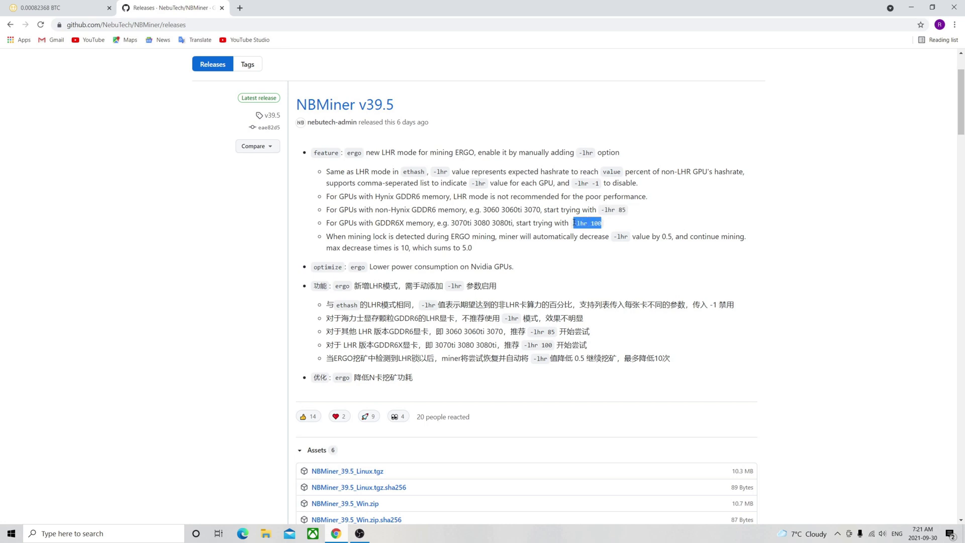
left_click(499, 244)
left_click_drag(316, 267, 351, 268)
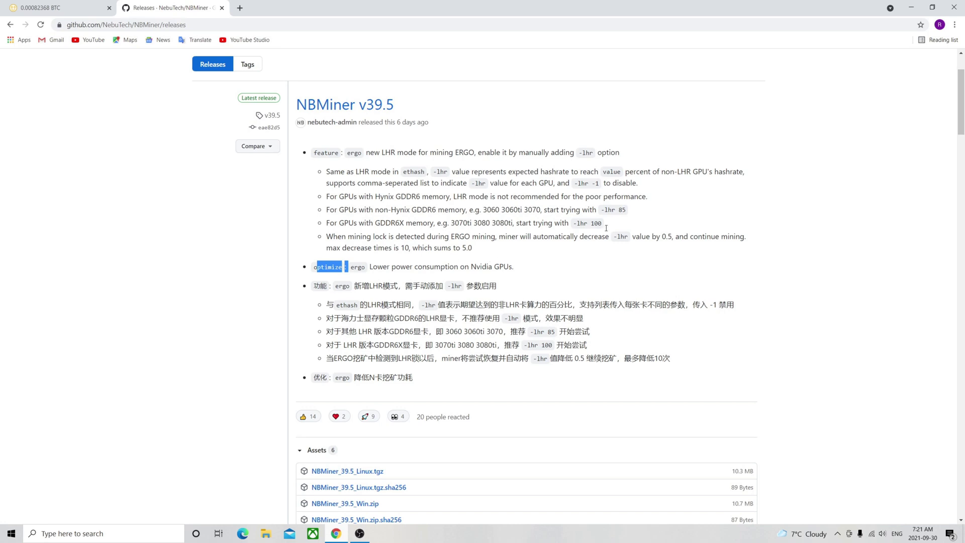
scroll(370, 419, "down", 3)
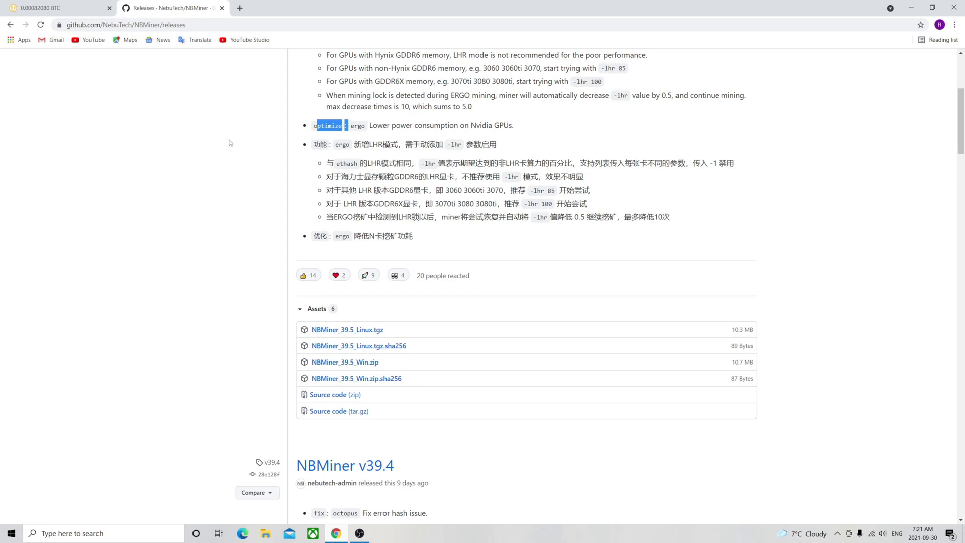
Open the NBMiner folder on the desktop, run the "start_ergo nicehash" batch file and move its console window aside.
left_click(336, 533)
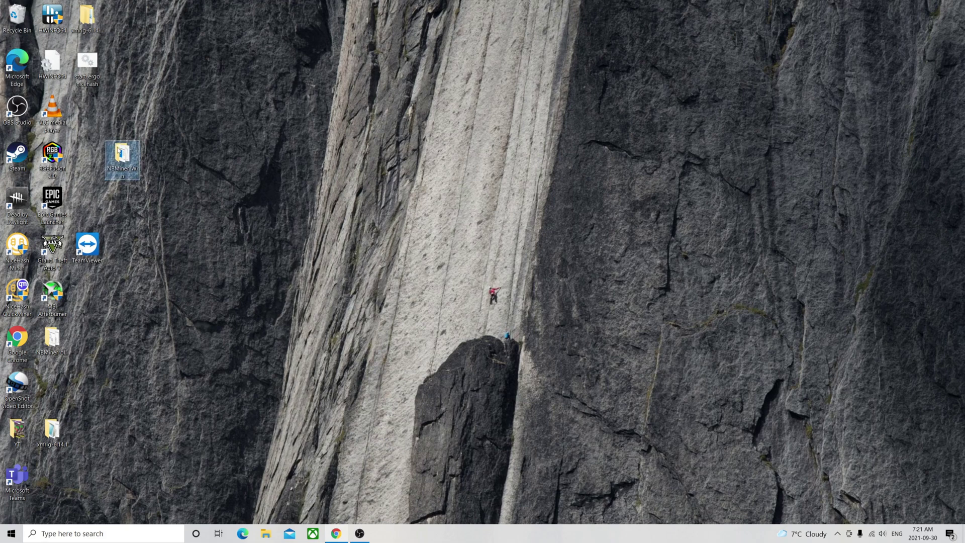
double_click(126, 160)
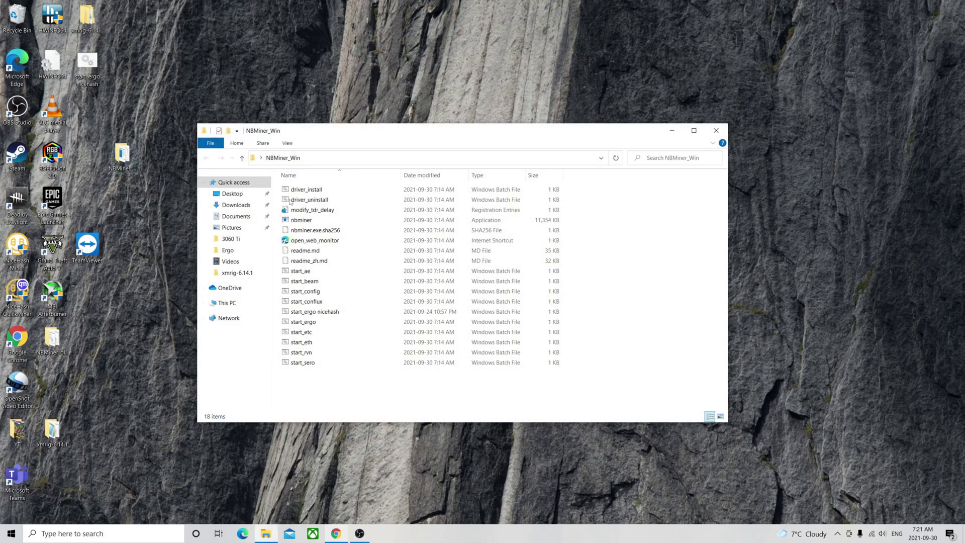
left_click(333, 221)
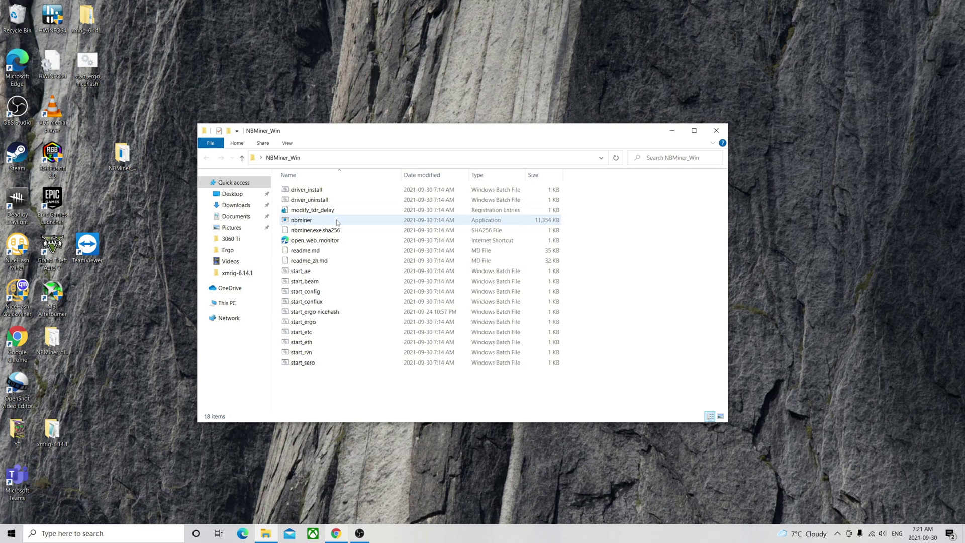
left_click(310, 324)
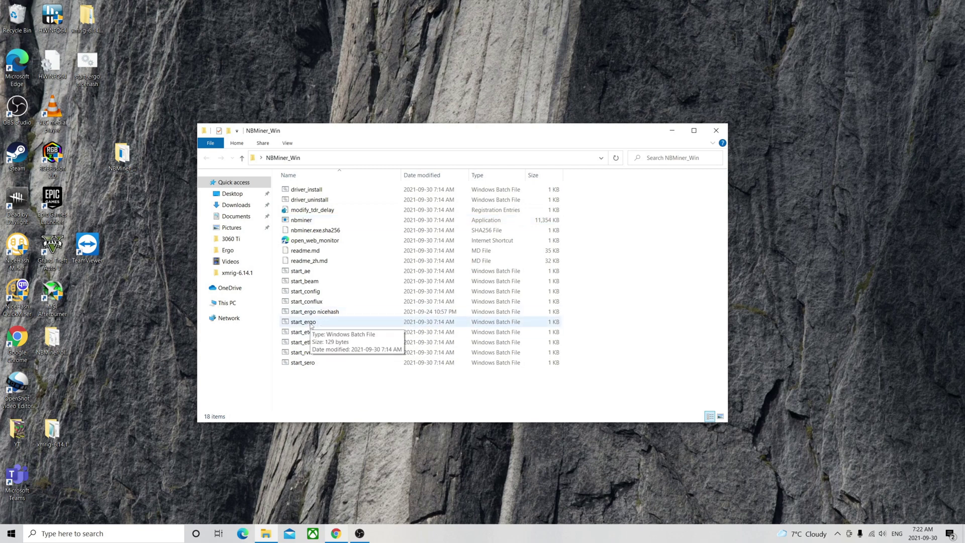
left_click(330, 315)
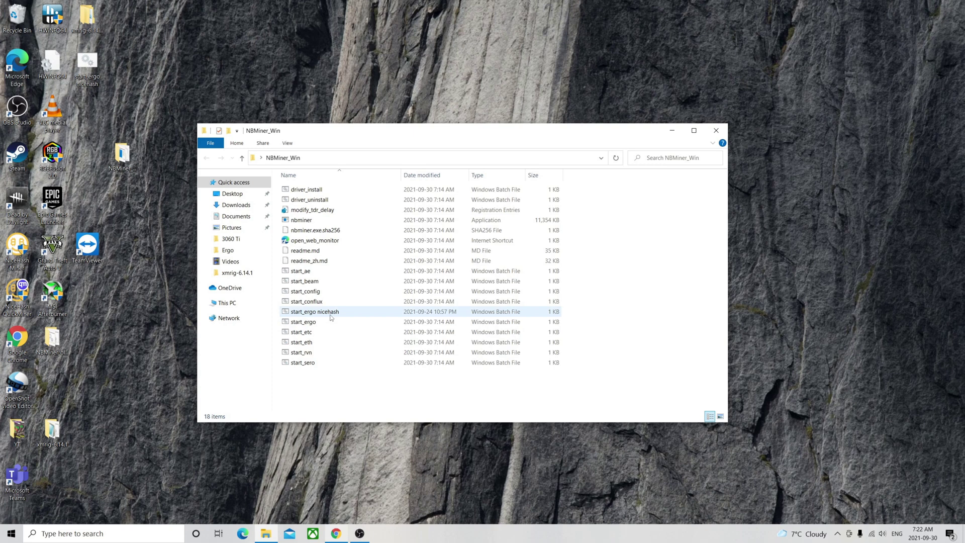
left_click(331, 315)
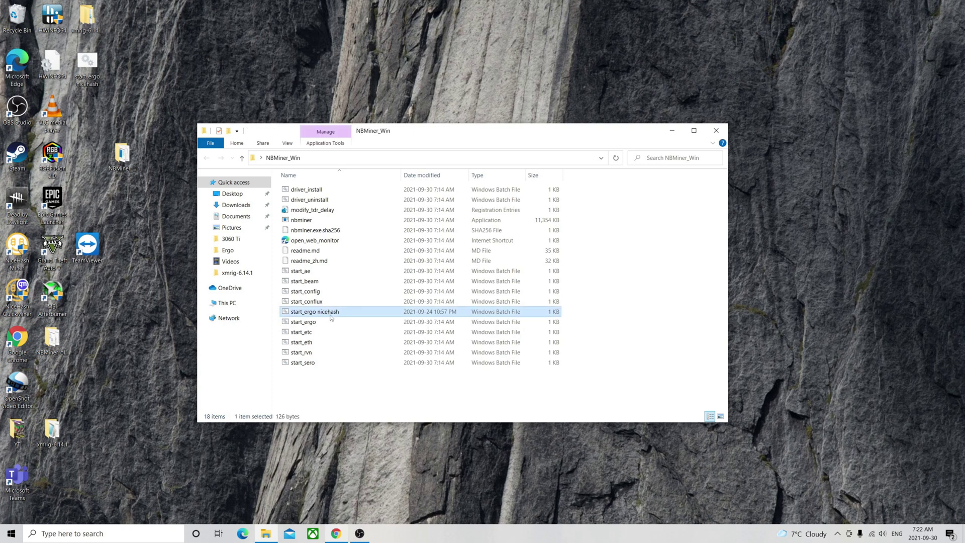
double_click(331, 315)
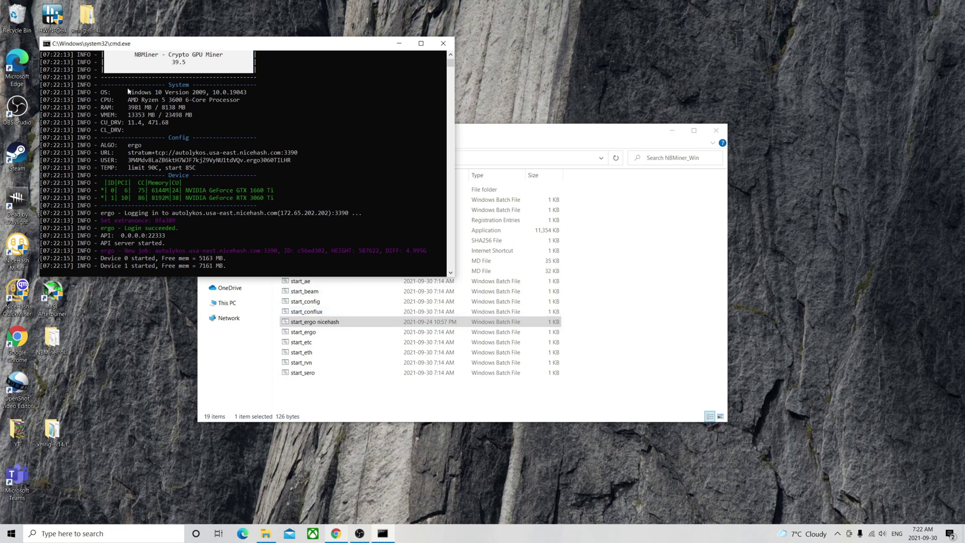
left_click_drag(168, 49, 463, 99)
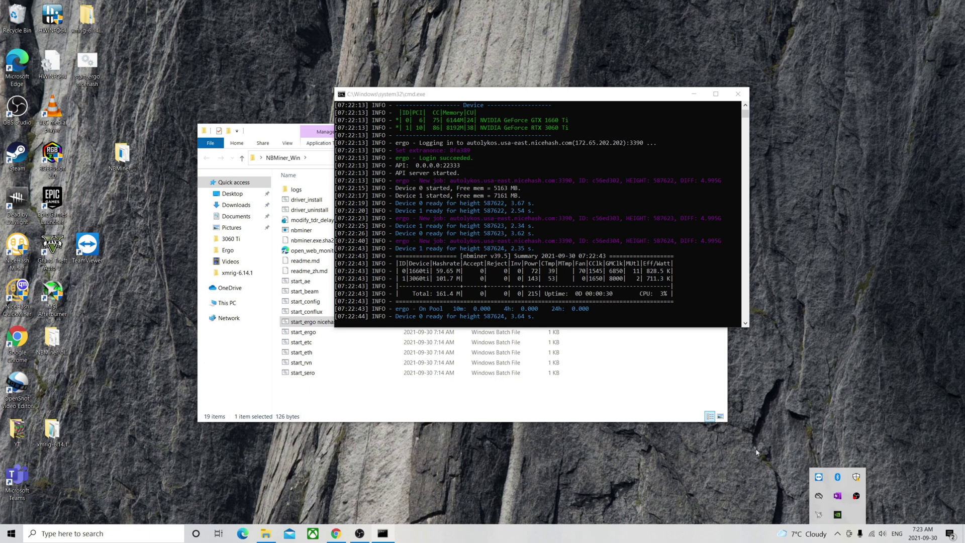
Check the RTX 3060 Ti's clock and power settings in MSI Afterburner, and stop the running miner.
left_click(819, 516)
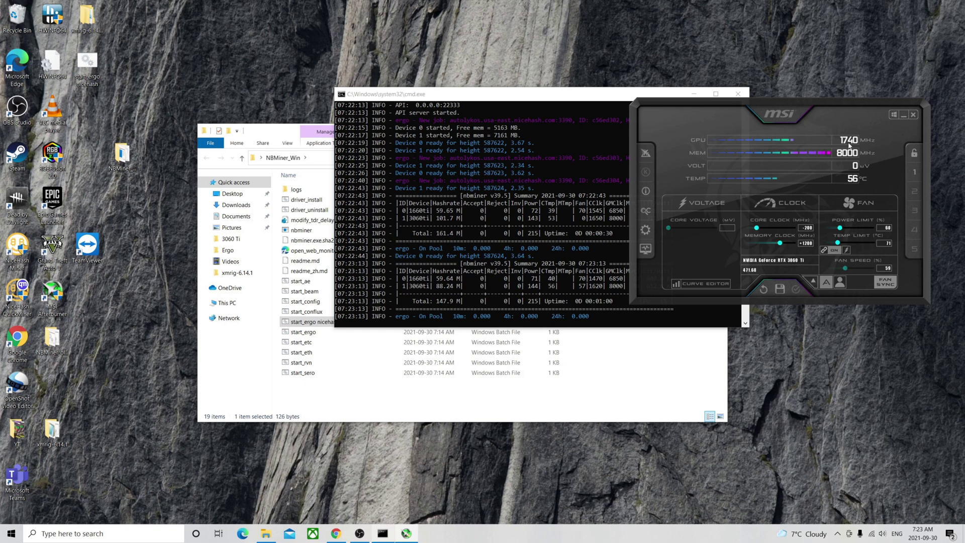
left_click(904, 116)
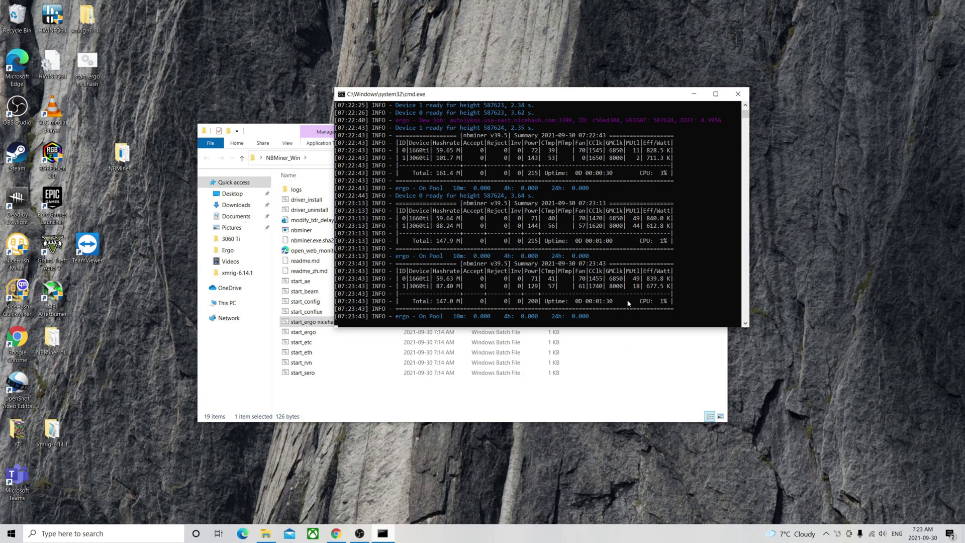
left_click(735, 95)
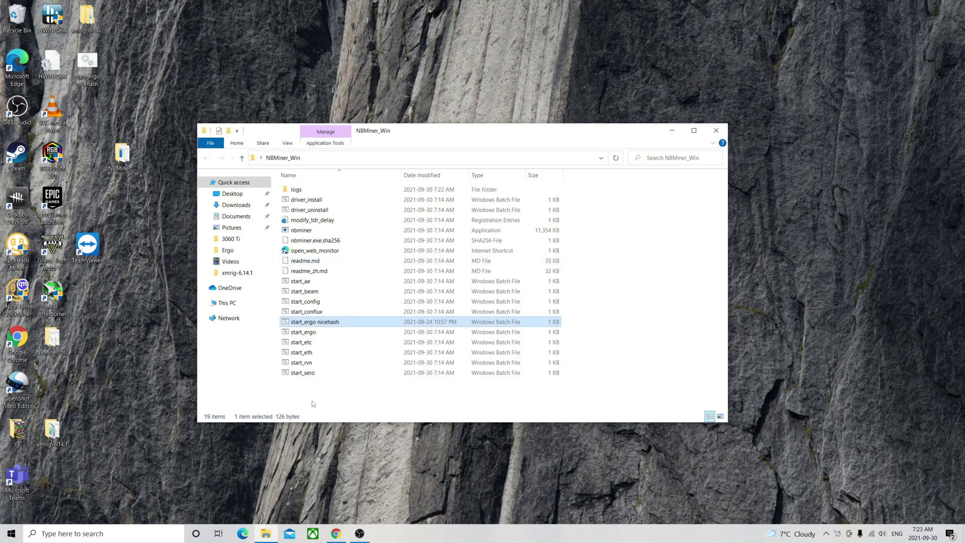
Add the option -lhr 85 after nbminer in the "start_ergo nicehash" batch file, save it and run the miner again.
right_click(324, 322)
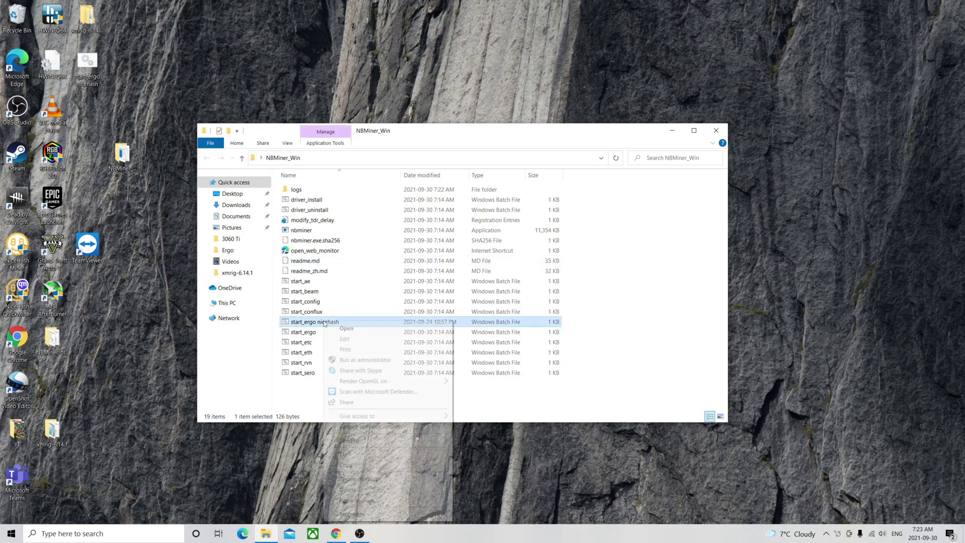
left_click(350, 331)
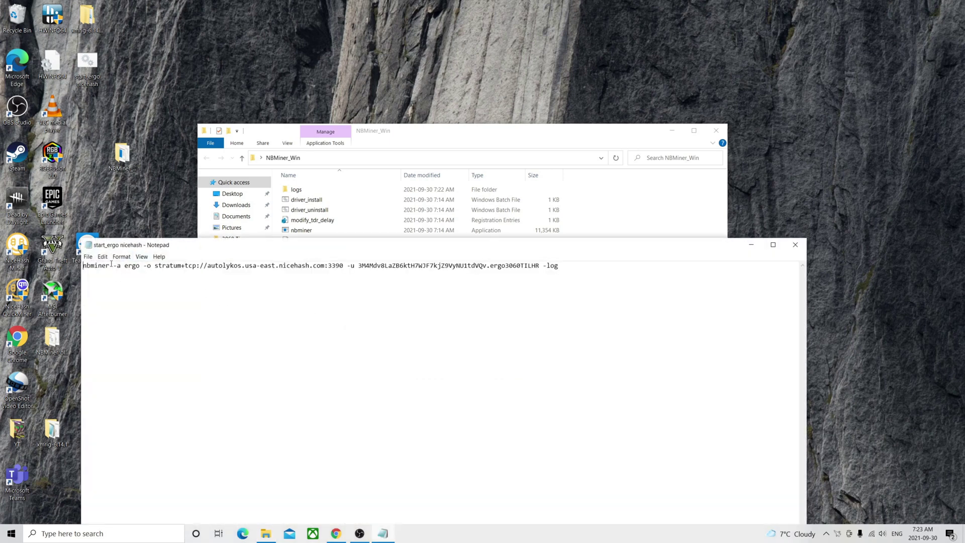
left_click(111, 265)
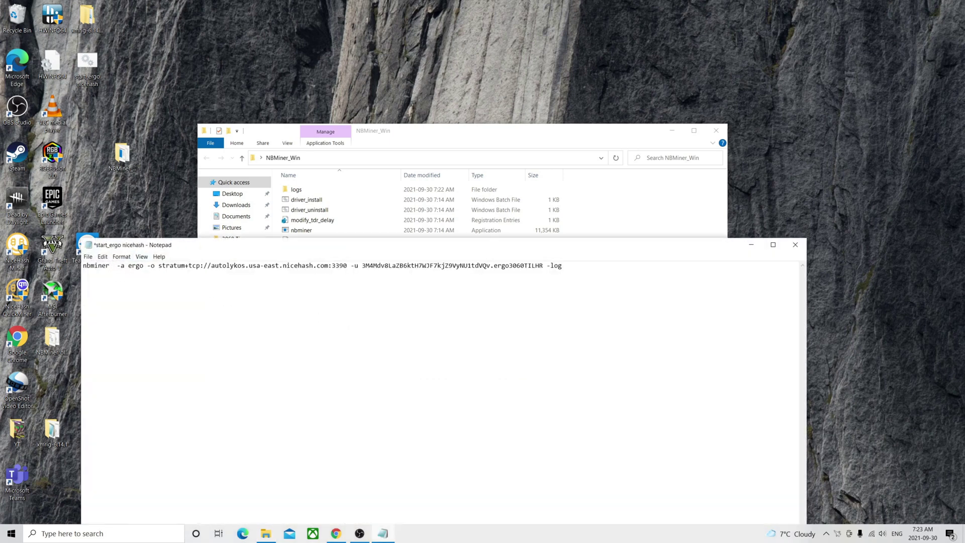
type("-lhr")
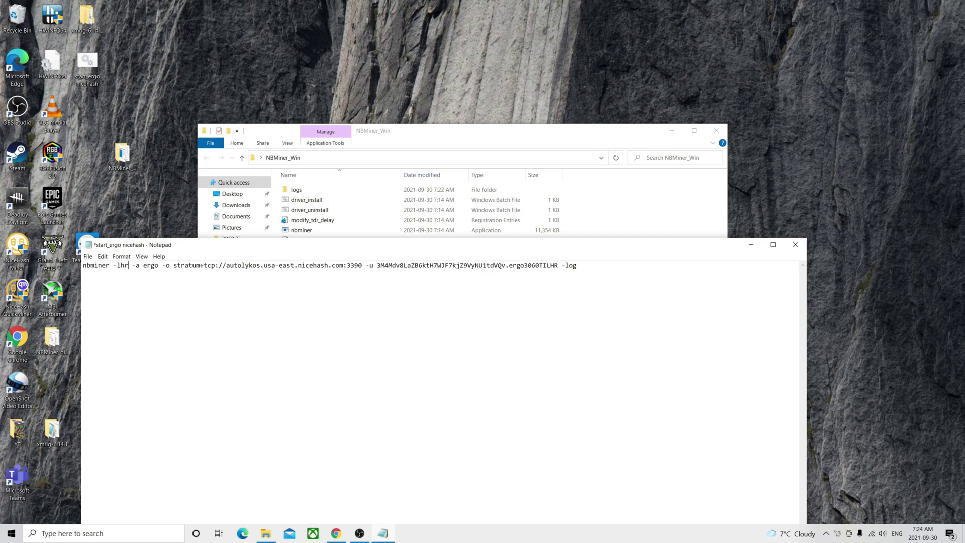
type("85")
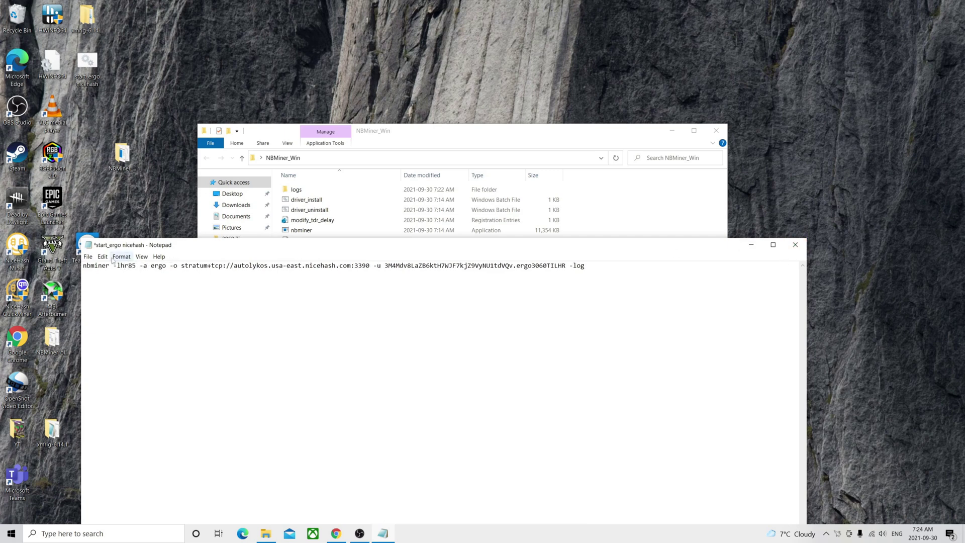
left_click(129, 265)
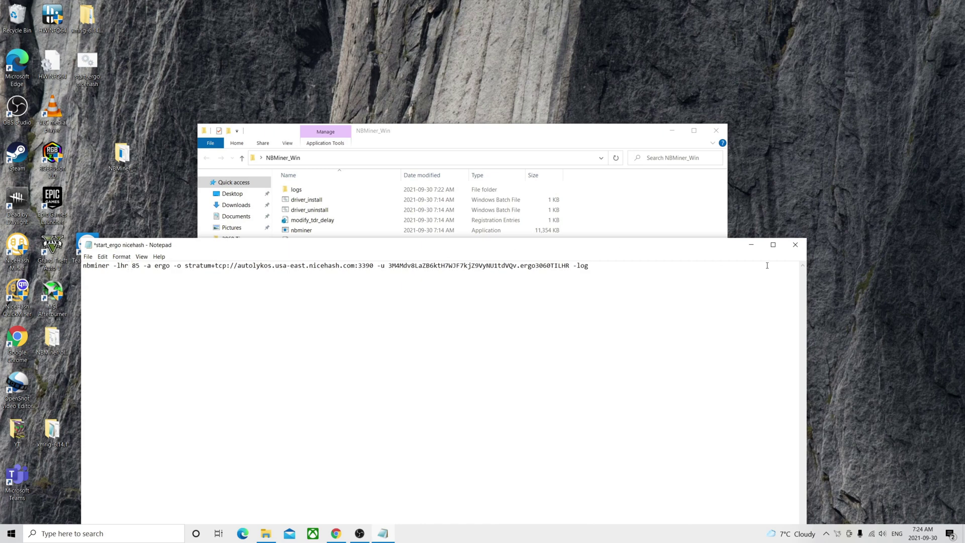
left_click(794, 244)
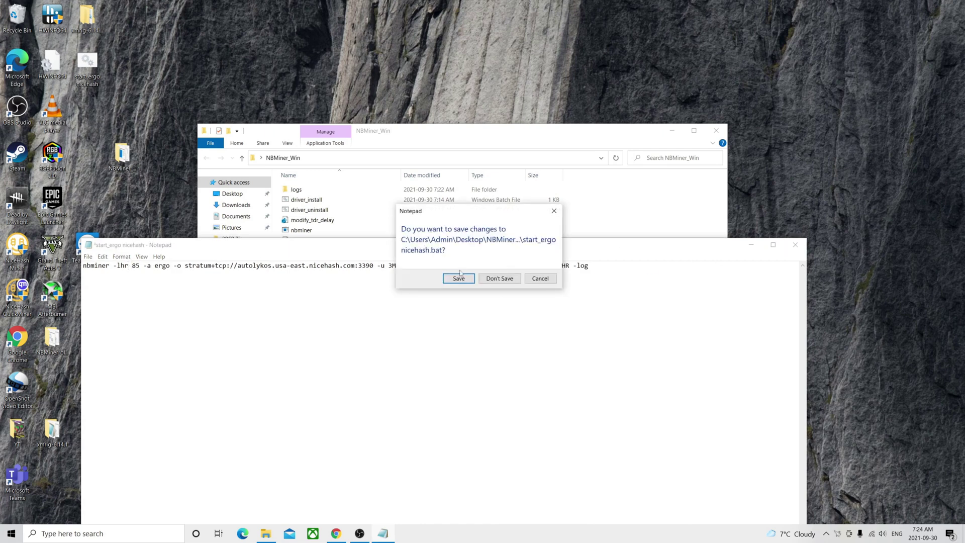
left_click(467, 284)
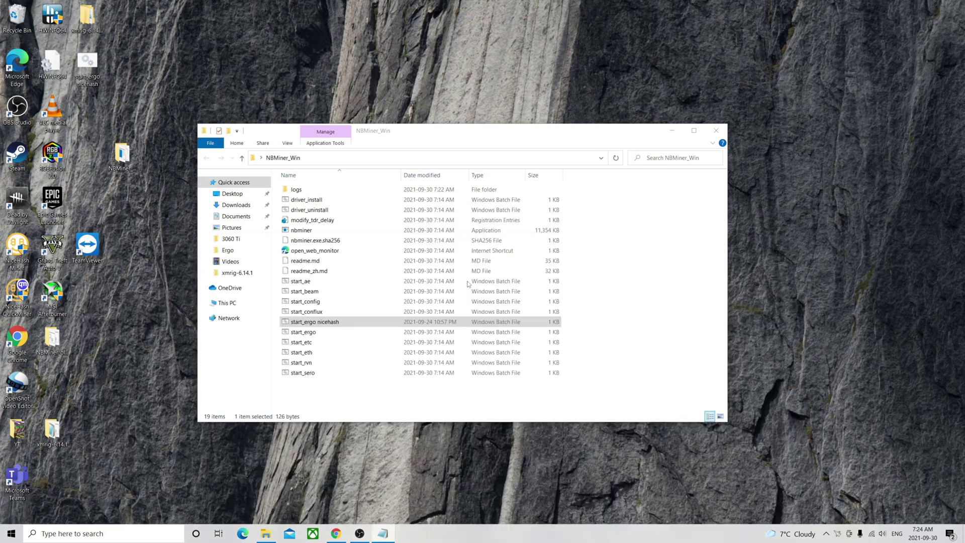
double_click(311, 323)
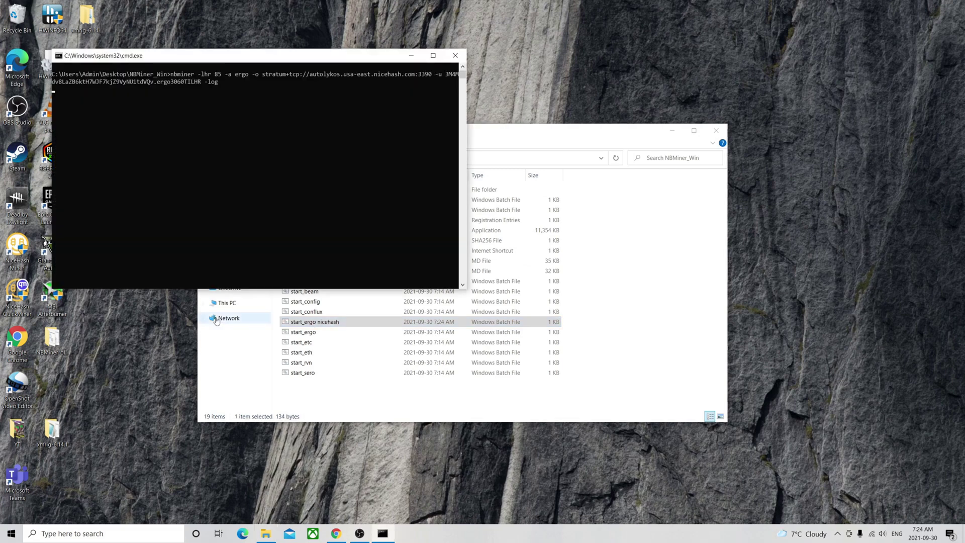
left_click_drag(180, 60, 501, 98)
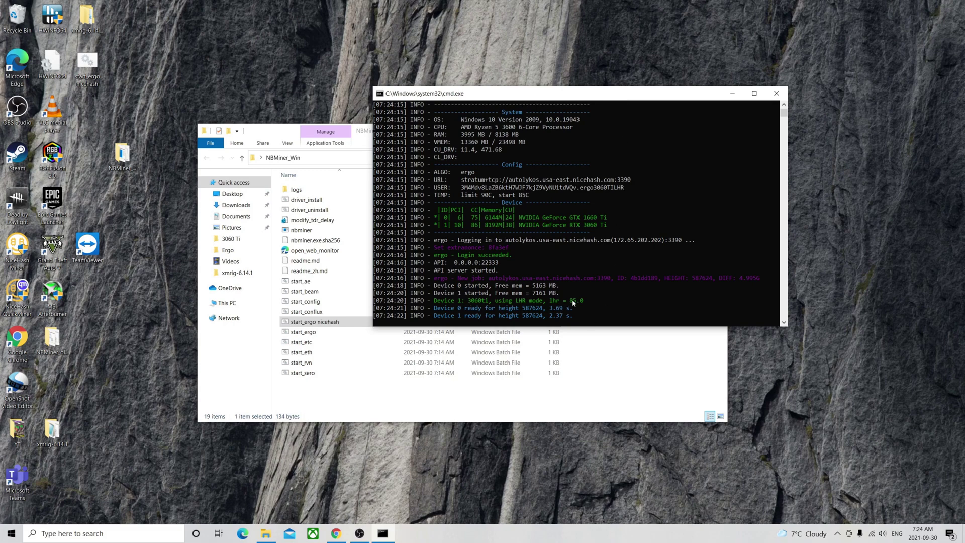
Switch to Chrome to reread the NBMiner v39.5 notes on the -lhr value and Nvidia power consumption, and return to the miner.
left_click(336, 533)
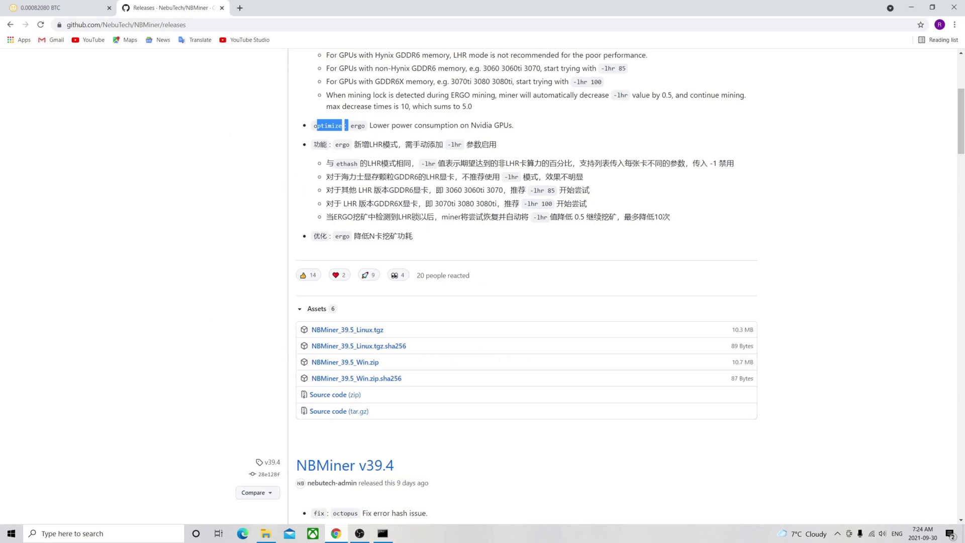
scroll(539, 166, "up", 3)
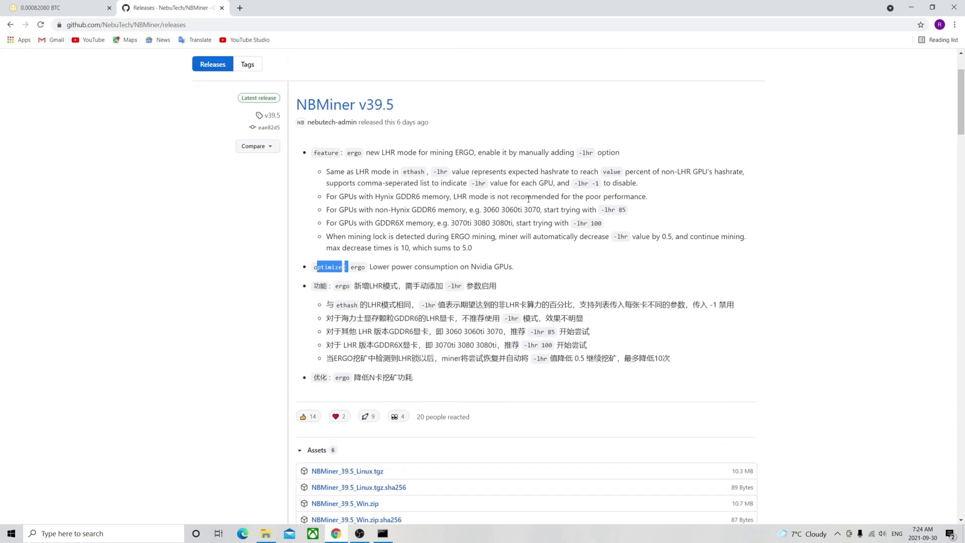
left_click(622, 209)
left_click_drag(513, 267, 363, 267)
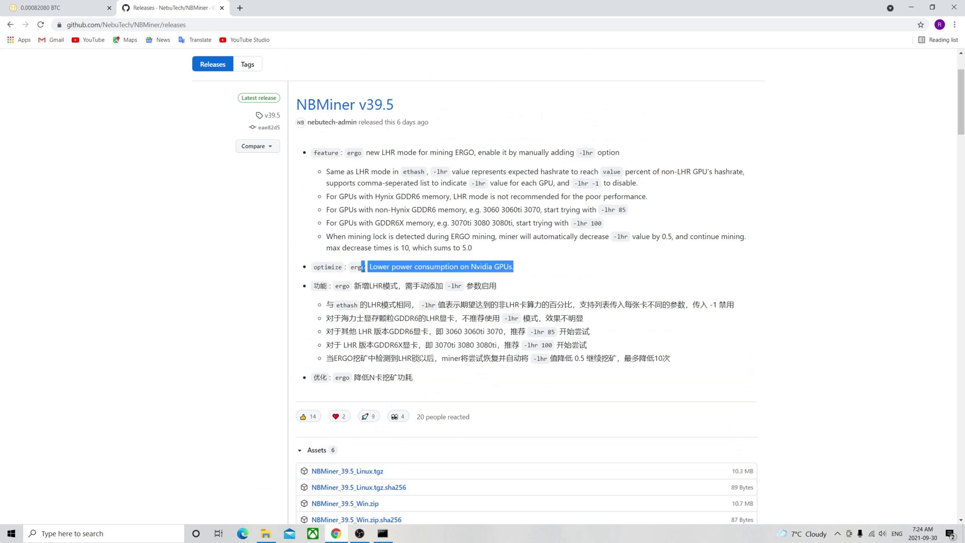
left_click(362, 267)
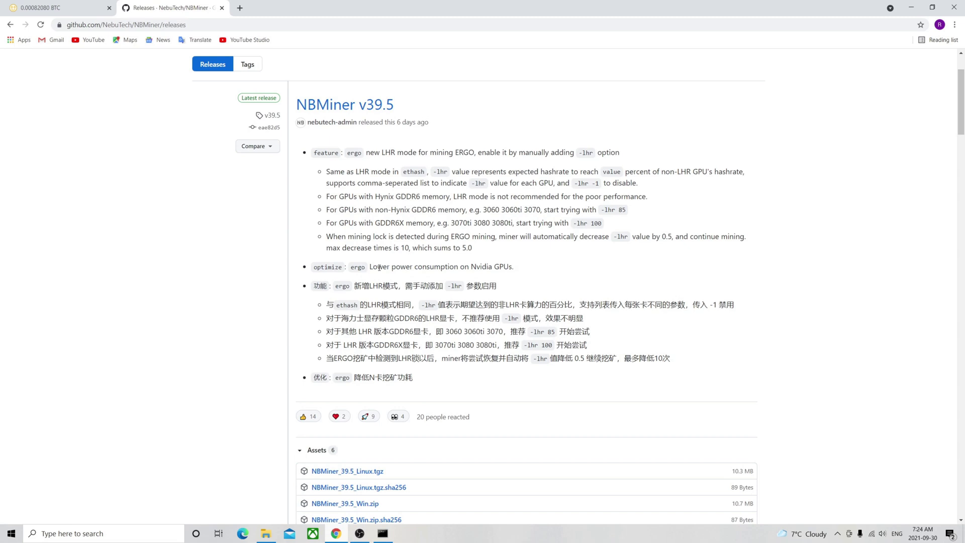
left_click(911, 7)
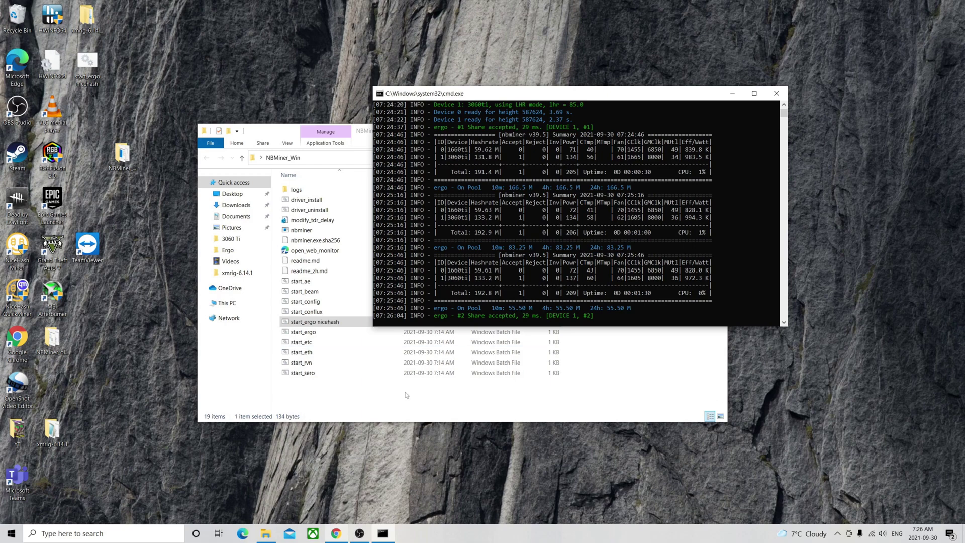
Open whattomine.com in a new Chrome tab.
left_click(335, 533)
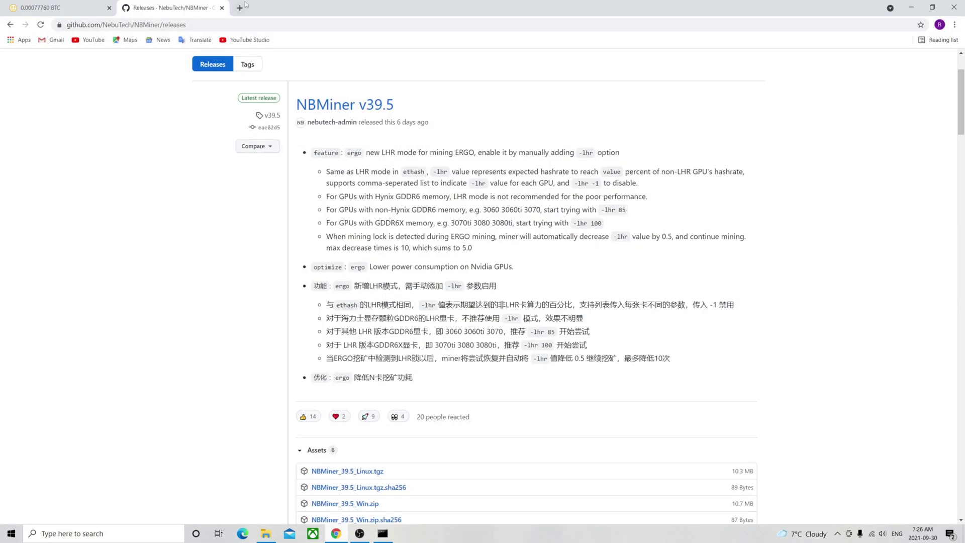
left_click(245, 6)
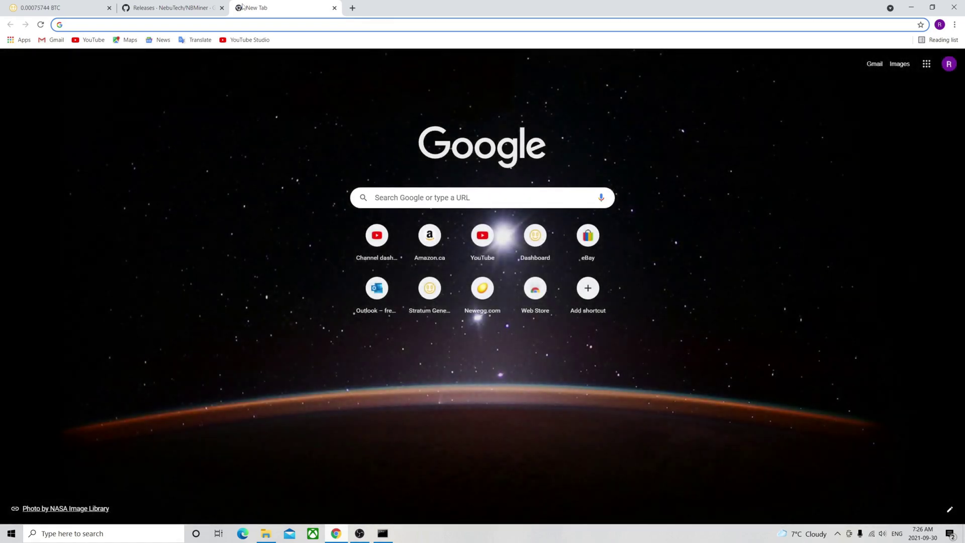
type("whattomi")
type("ne.com")
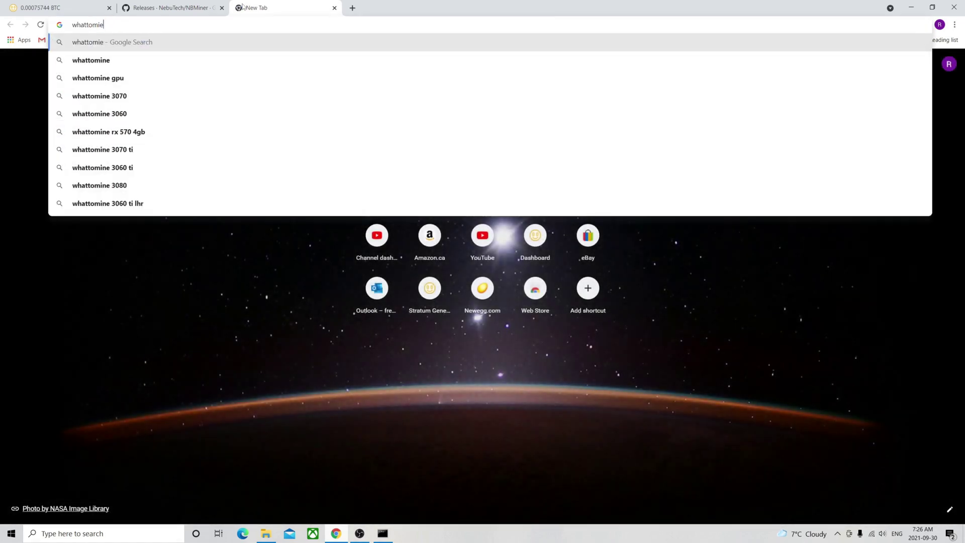
key("Return")
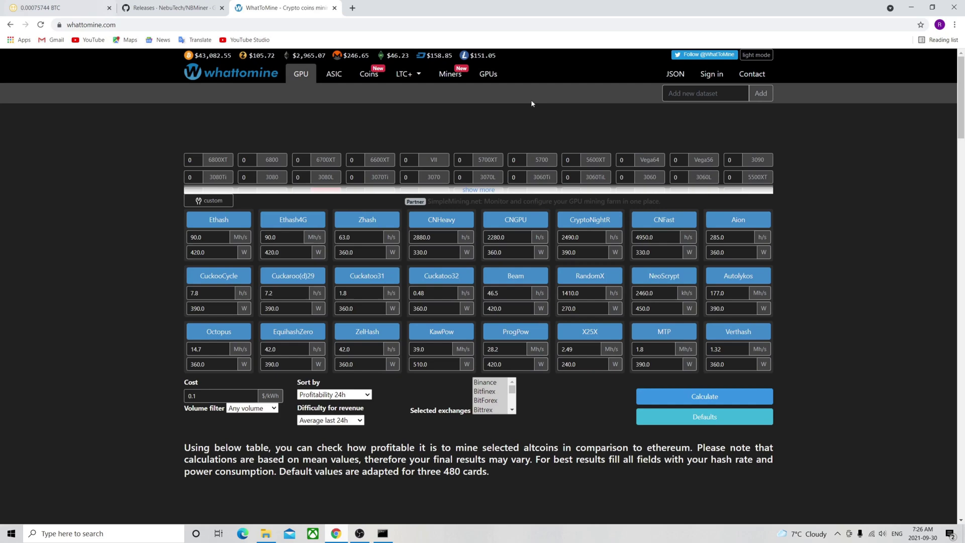
Replace the default 480 card selection in the WhatToMine calculator with the 3060TiL.
scroll(655, 121, "down", 5)
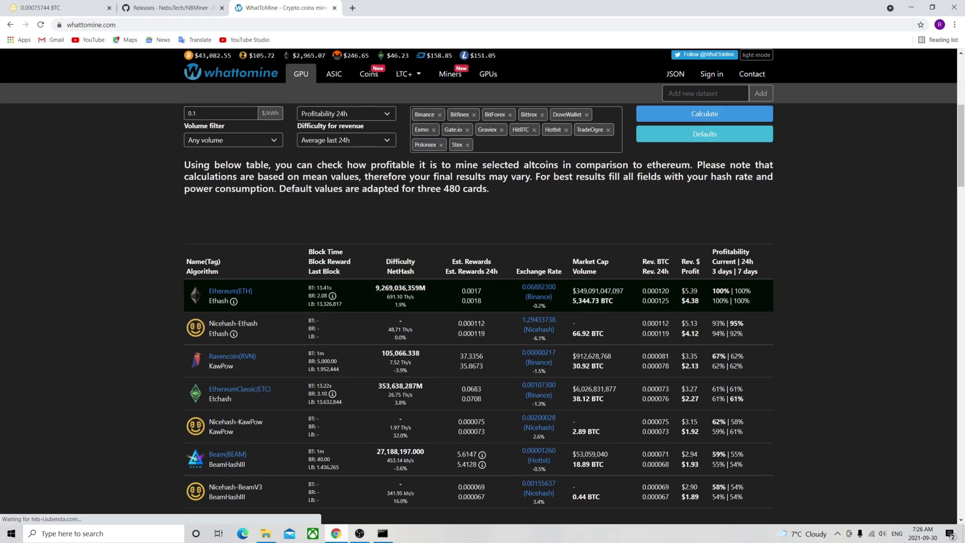
scroll(270, 289, "down", 1)
scroll(269, 285, "down", 4)
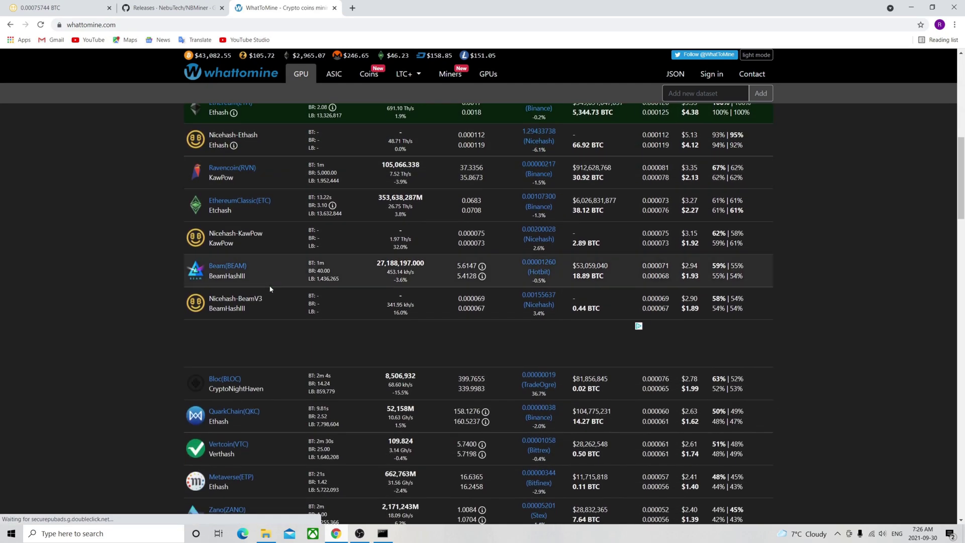
scroll(283, 272, "up", 1)
scroll(283, 271, "up", 9)
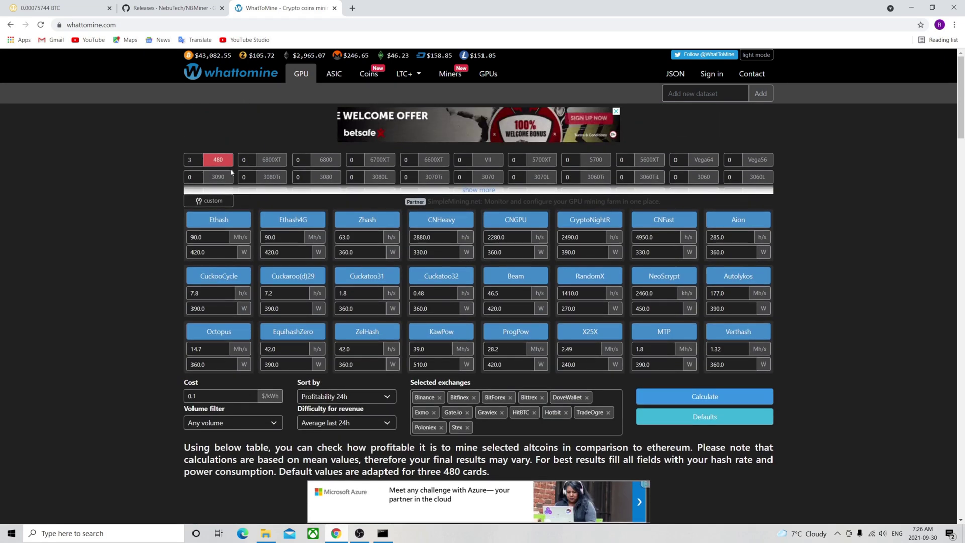
left_click(217, 160)
left_click(647, 189)
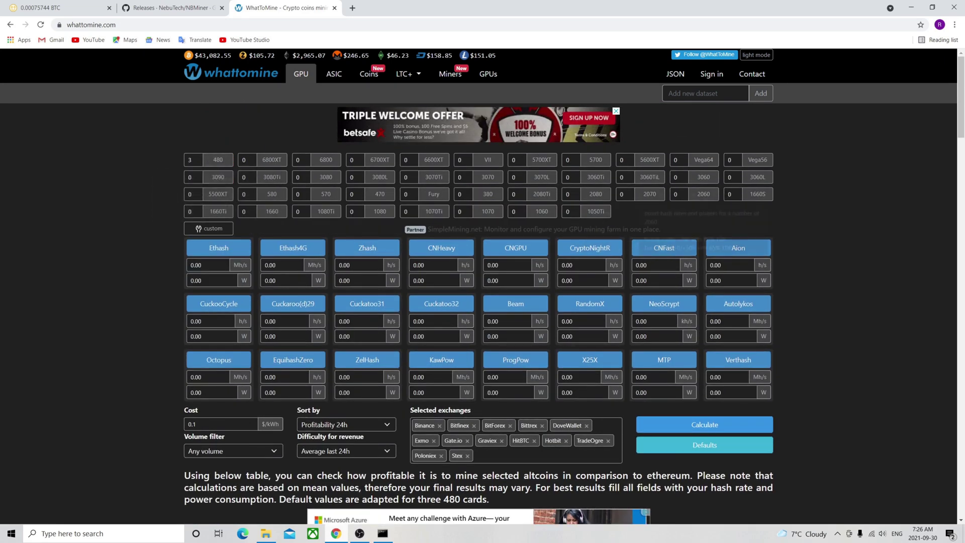
left_click(649, 177)
Check the 3060TiL's Autolykos hashrate and power values, and compare Ergo with the other coins in the profitability table.
scroll(658, 247, "down", 3)
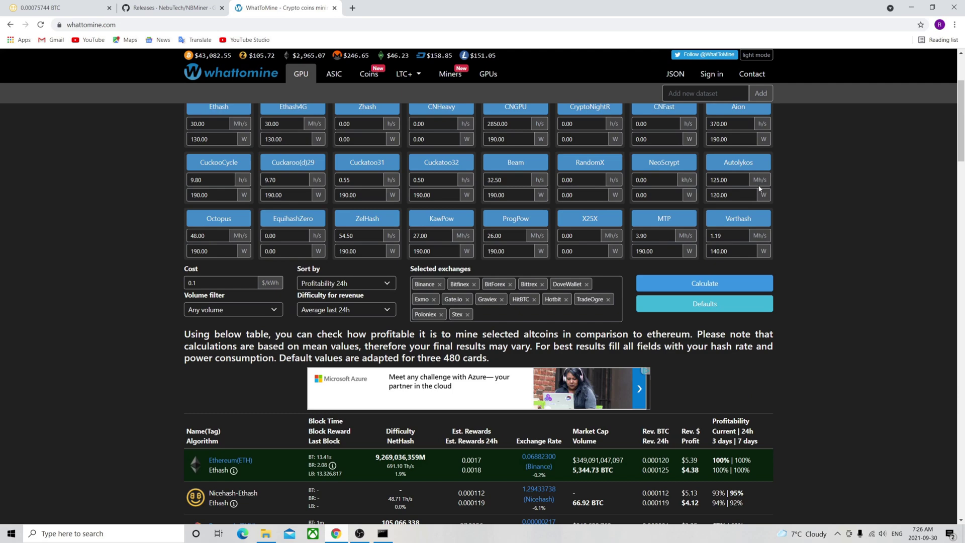
scroll(696, 192, "down", 4)
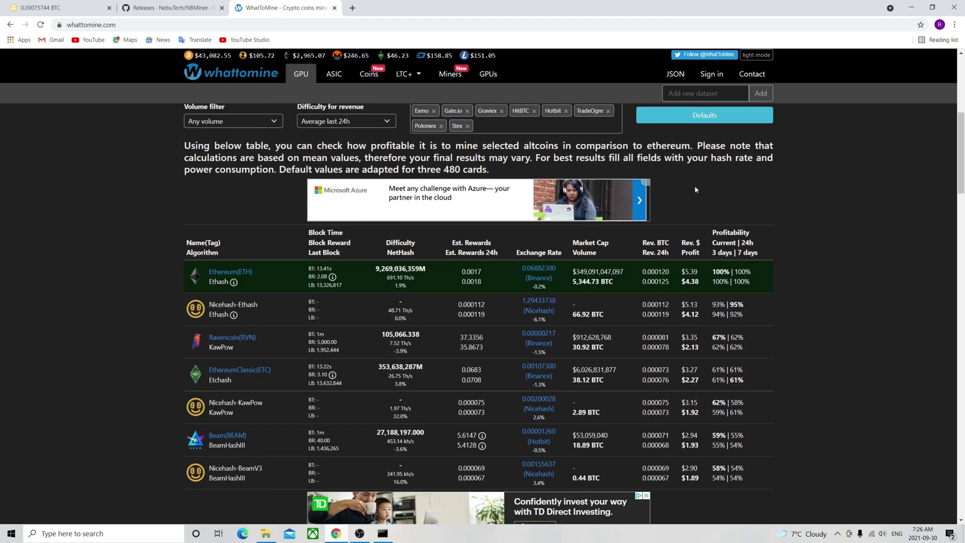
scroll(695, 189, "down", 3)
scroll(696, 189, "down", 7)
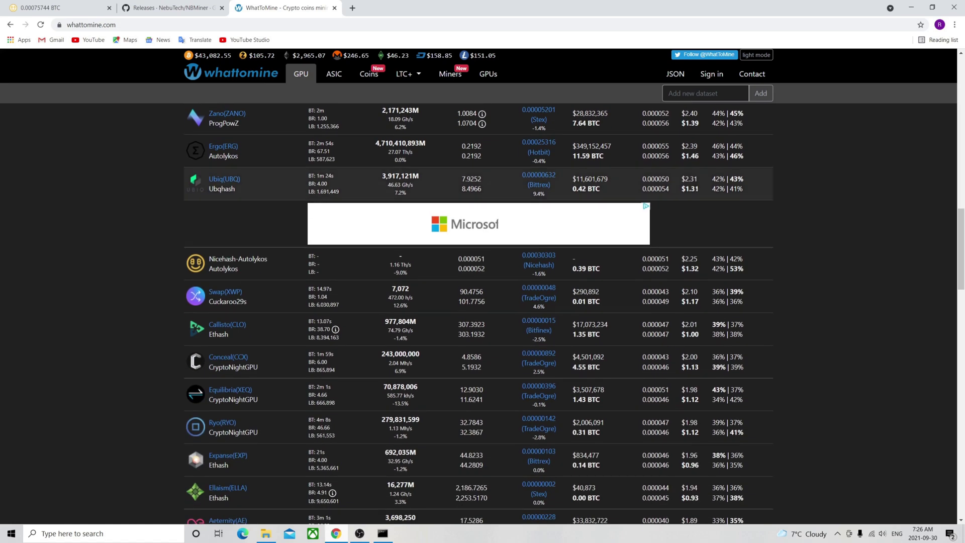
scroll(696, 189, "up", 5)
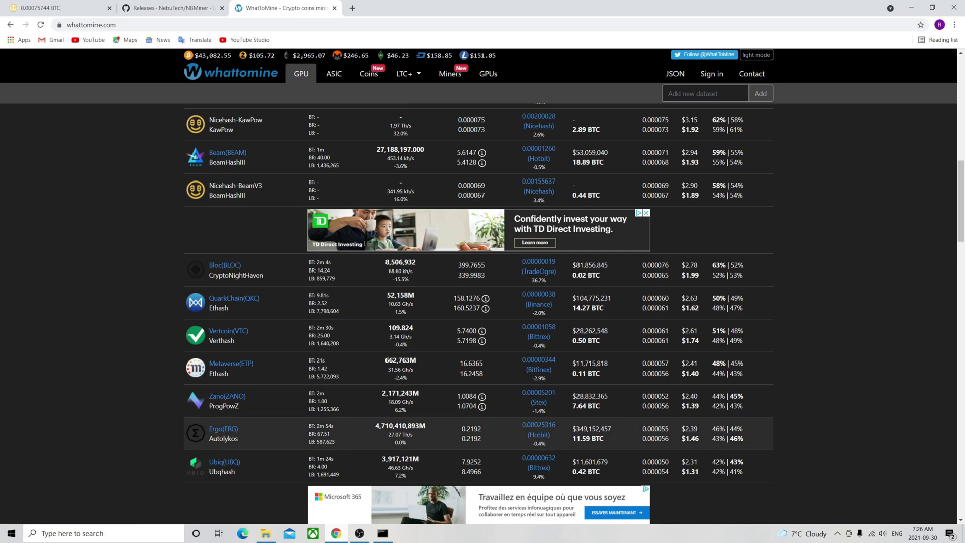
scroll(874, 426, "up", 5)
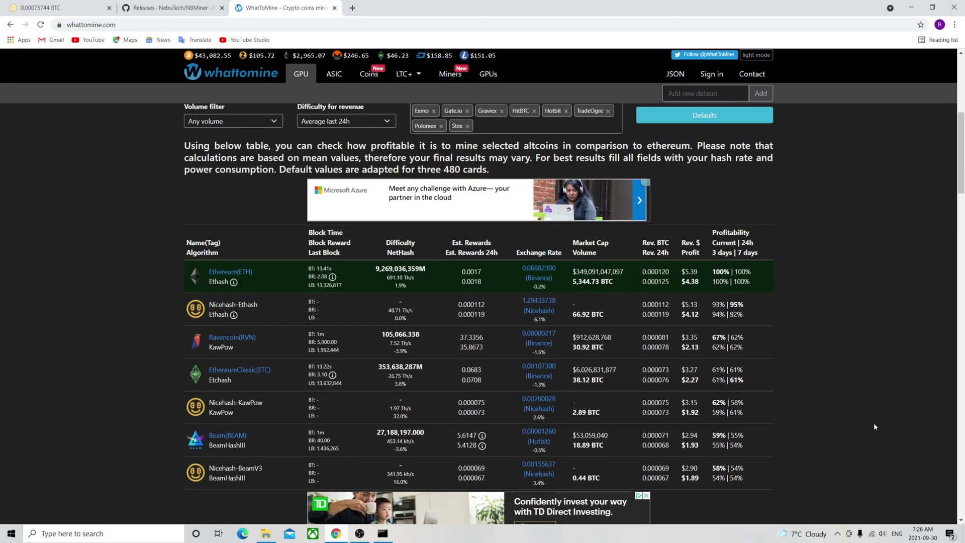
scroll(671, 423, "down", 1)
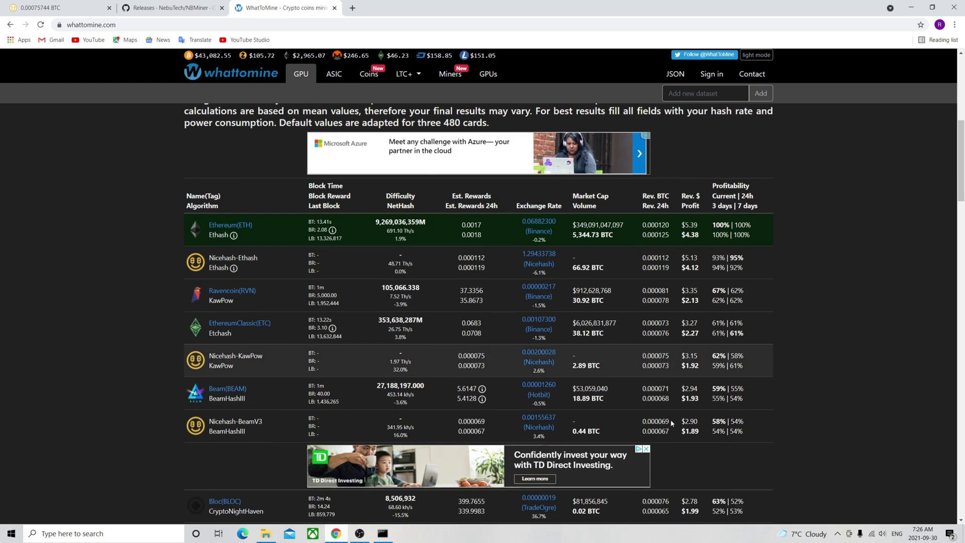
scroll(671, 423, "down", 5)
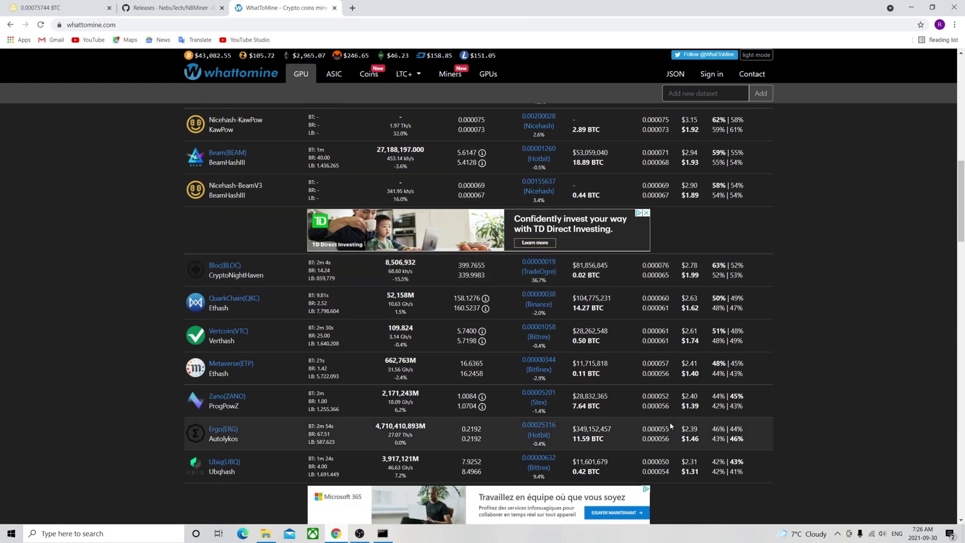
Go back from the NBMiner releases to the repository's main page and look over the readme's performance table.
left_click(170, 8)
scroll(413, 176, "up", 2)
scroll(415, 181, "down", 4)
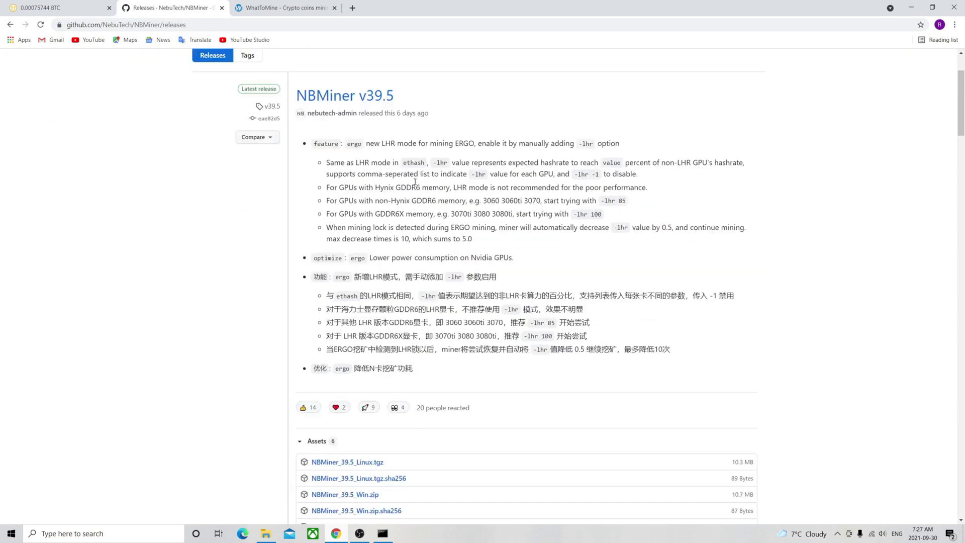
left_click(9, 25)
scroll(377, 176, "down", 1)
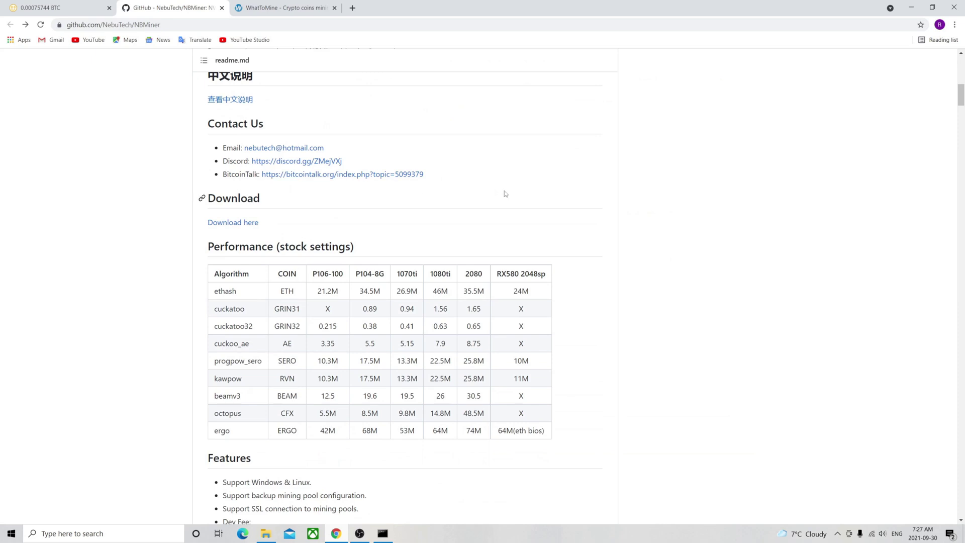
scroll(527, 288, "up", 4)
scroll(527, 290, "up", 8)
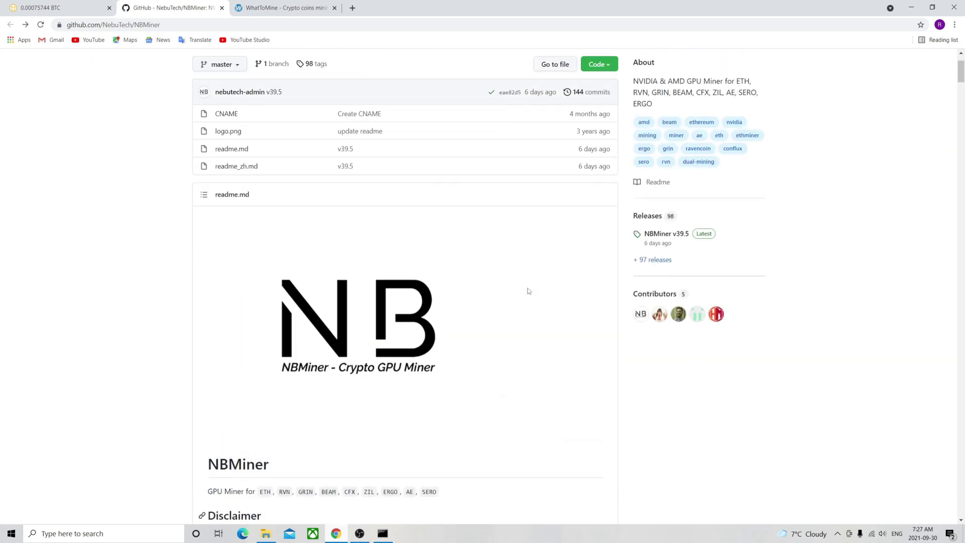
Examine the Nvidia GPU memory requirements for ergo in the NBMiner readme.
scroll(532, 290, "down", 8)
scroll(534, 287, "up", 9)
scroll(538, 290, "down", 8)
scroll(538, 291, "down", 15)
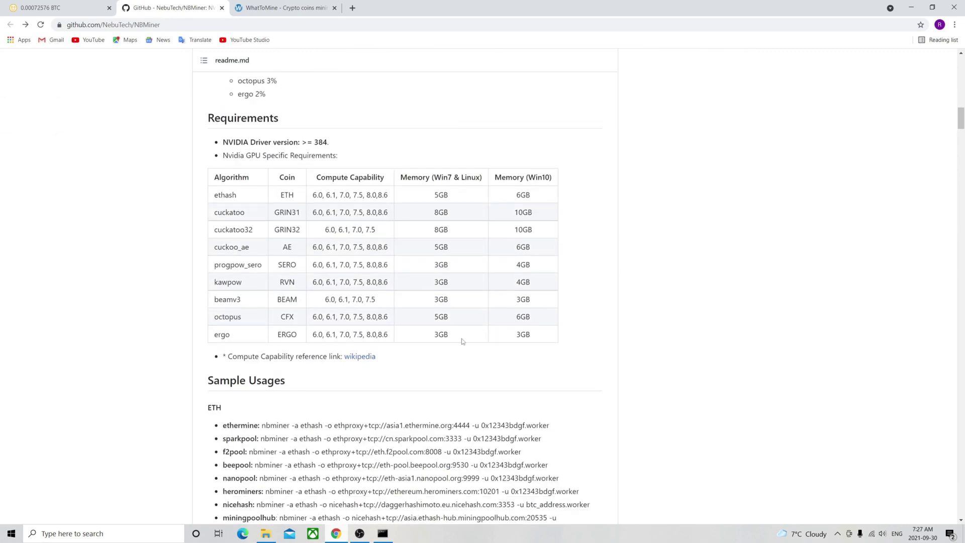
left_click_drag(452, 336, 444, 335)
left_click(482, 345)
Check the running miner's output, return to the NBMiner v39.5 release notes in Chrome and select the text "optimize: ergo" for copying.
left_click(336, 534)
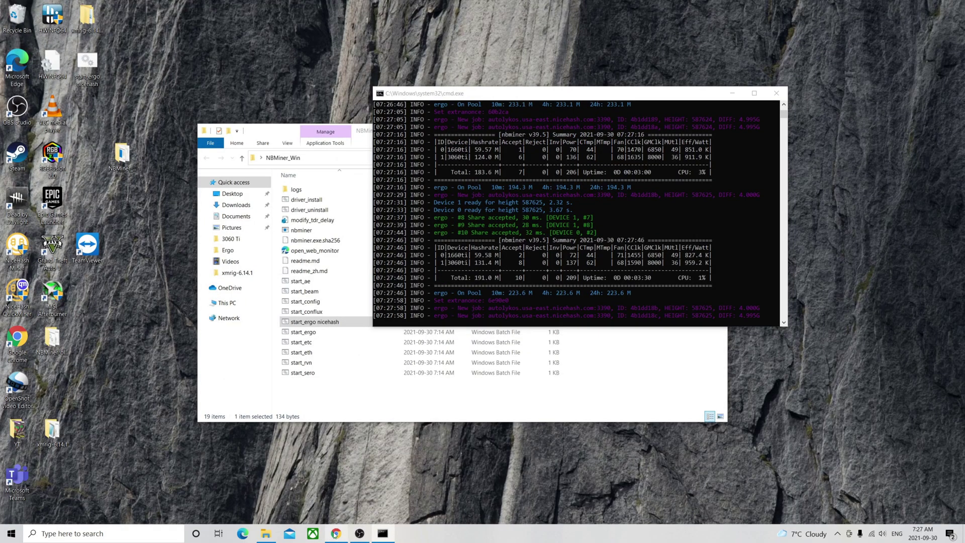
left_click(336, 534)
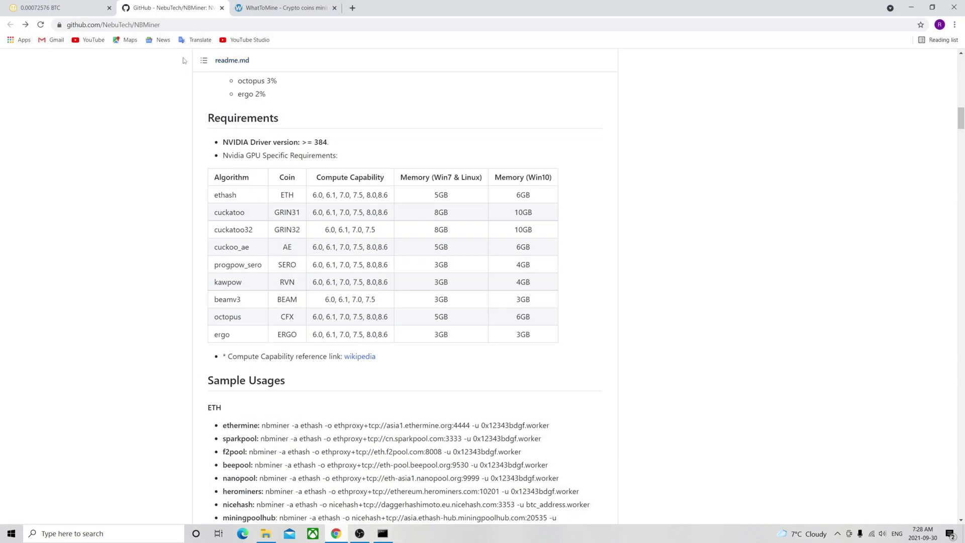
scroll(173, 145, "up", 4)
left_click(25, 24)
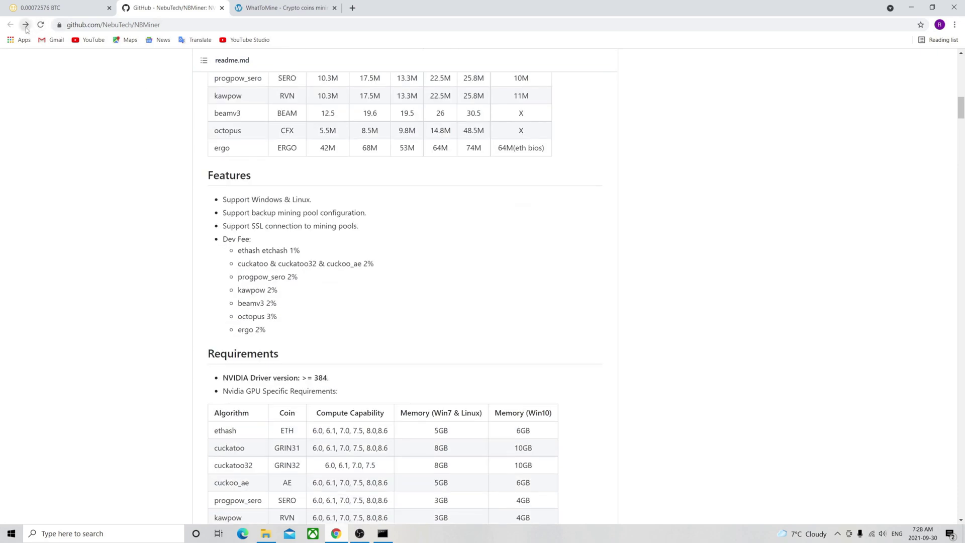
scroll(359, 236, "up", 2)
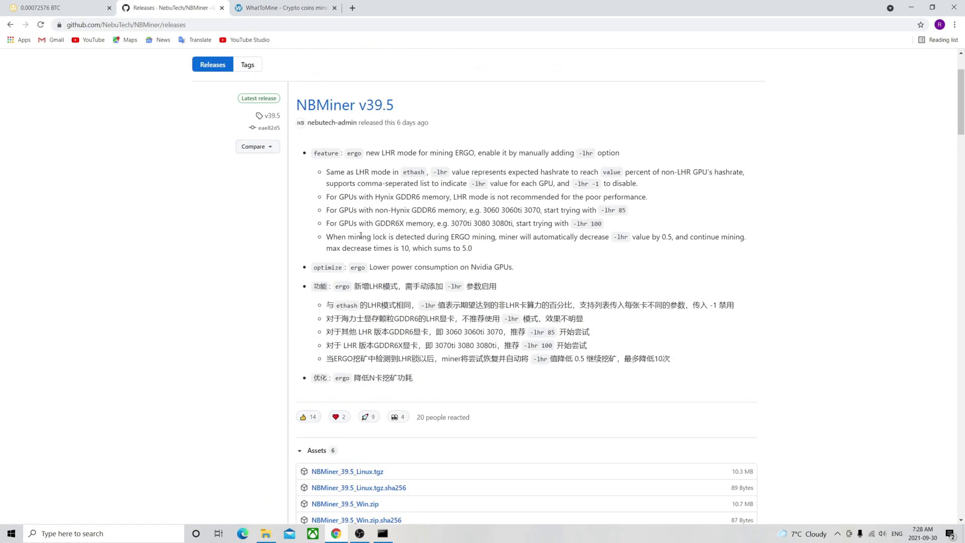
scroll(360, 235, "up", 2)
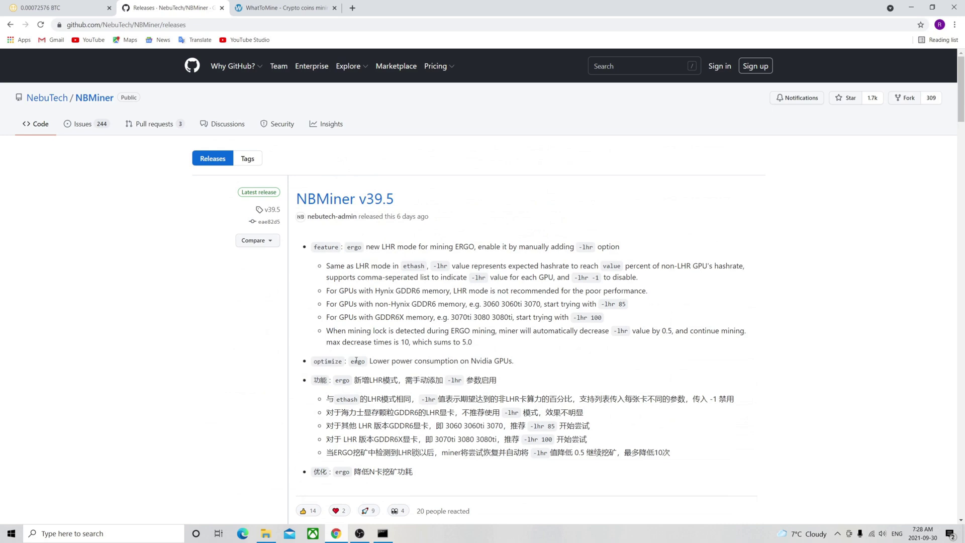
left_click_drag(356, 361, 313, 361)
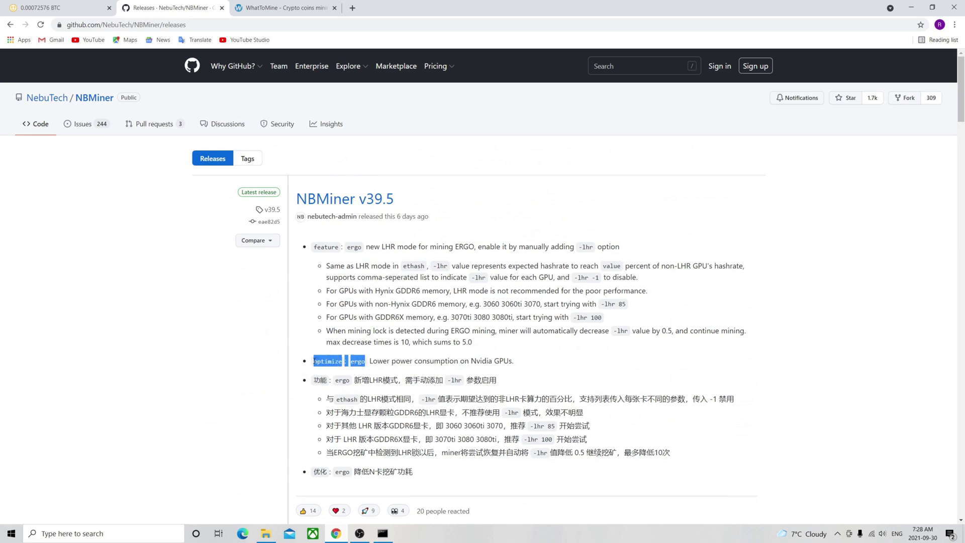
Stop the running miner, insert "optimize: ergo" after nbminer in the "start_ergo nicehash" batch file and save it.
left_click(910, 8)
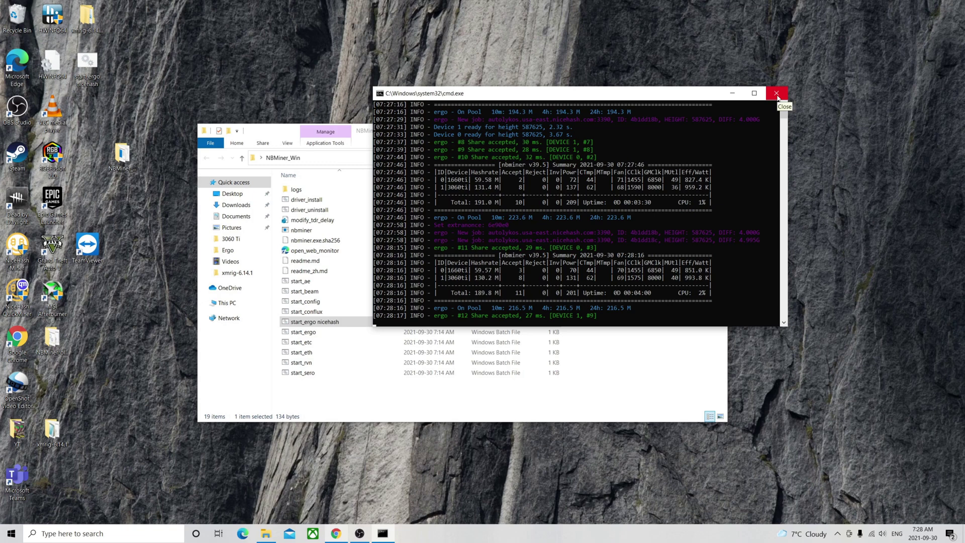
left_click(777, 95)
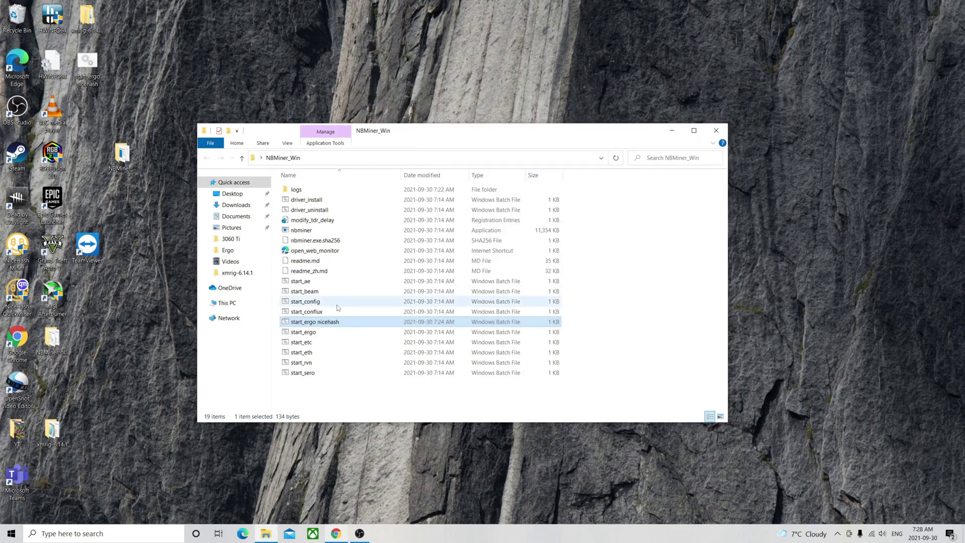
right_click(310, 320)
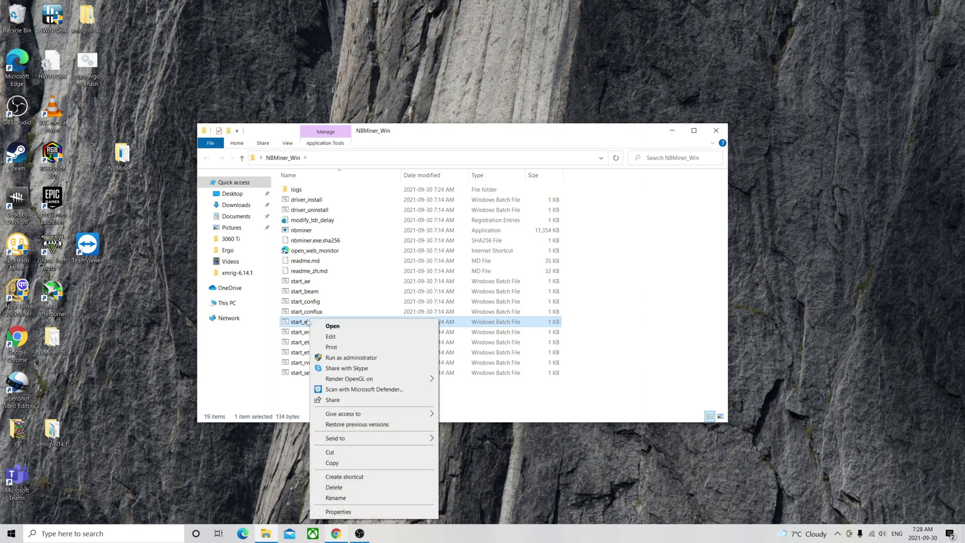
left_click(324, 337)
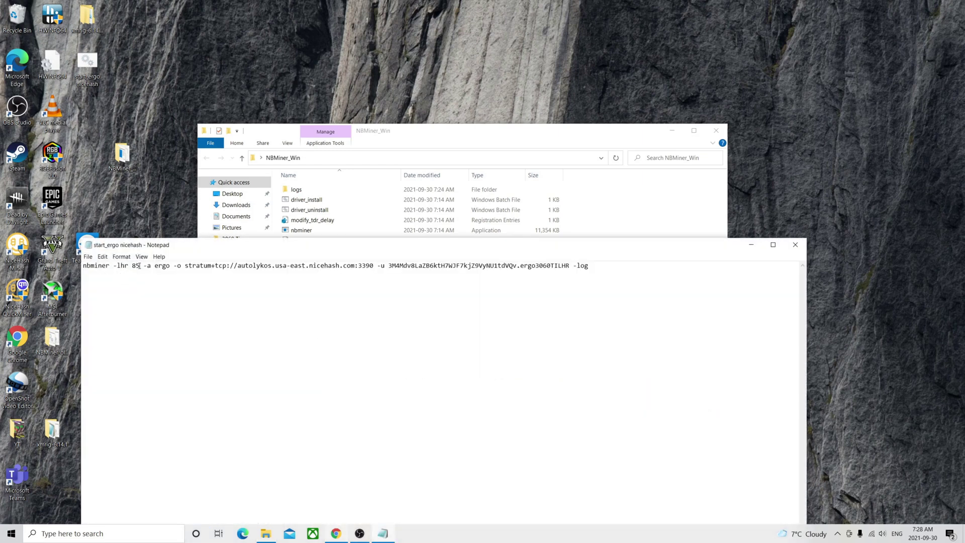
left_click(109, 266)
type("optimize: ergo")
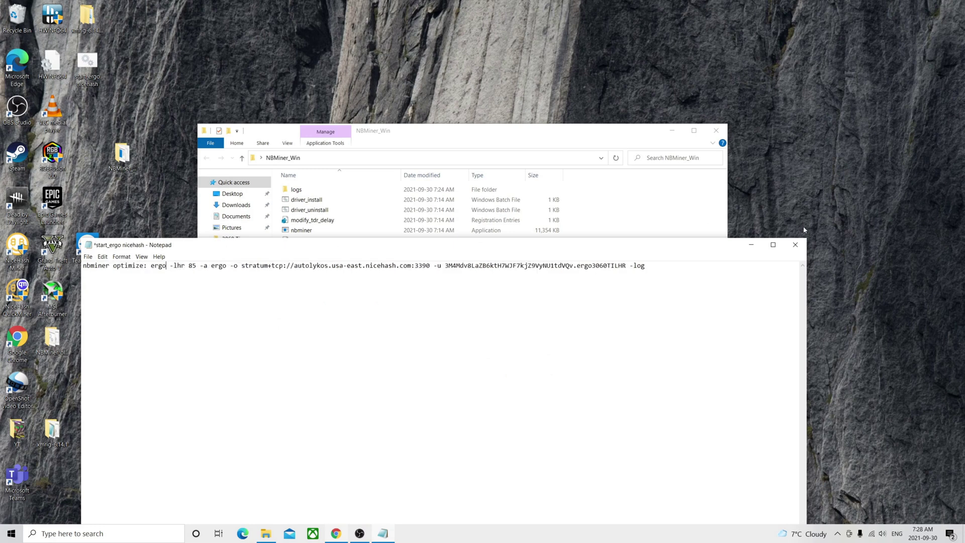
left_click(795, 244)
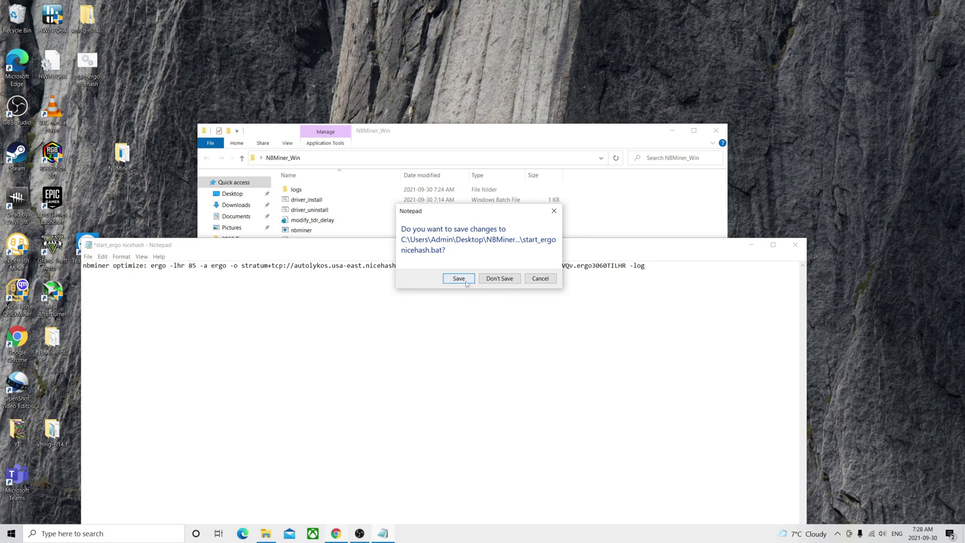
left_click(458, 278)
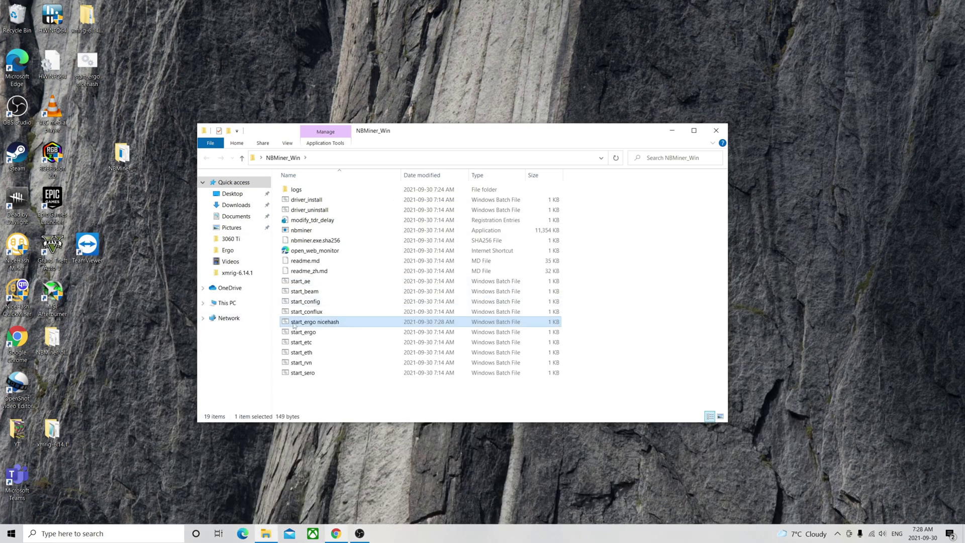
Run the edited "start_ergo nicehash" batch file and move the miner window nearer the middle of the desktop.
double_click(294, 324)
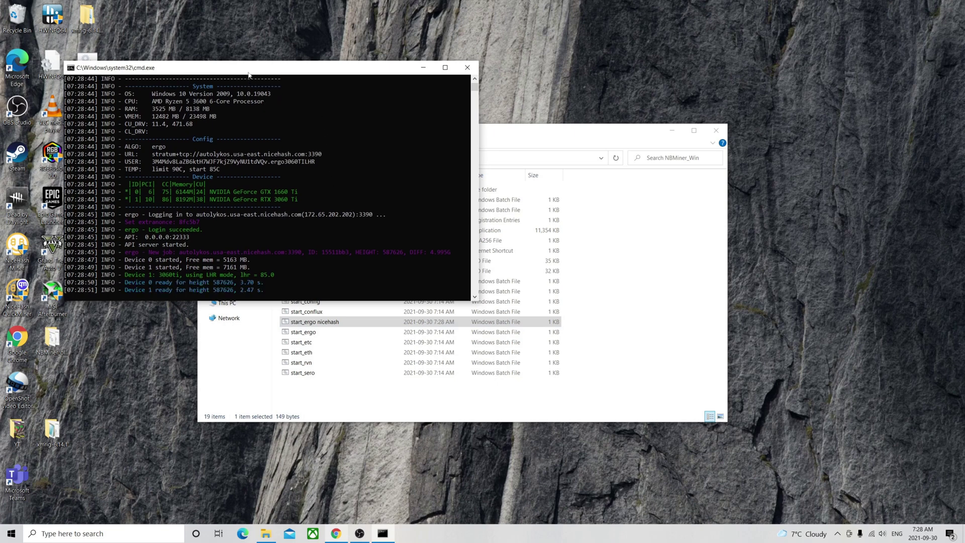
left_click_drag(249, 74, 467, 124)
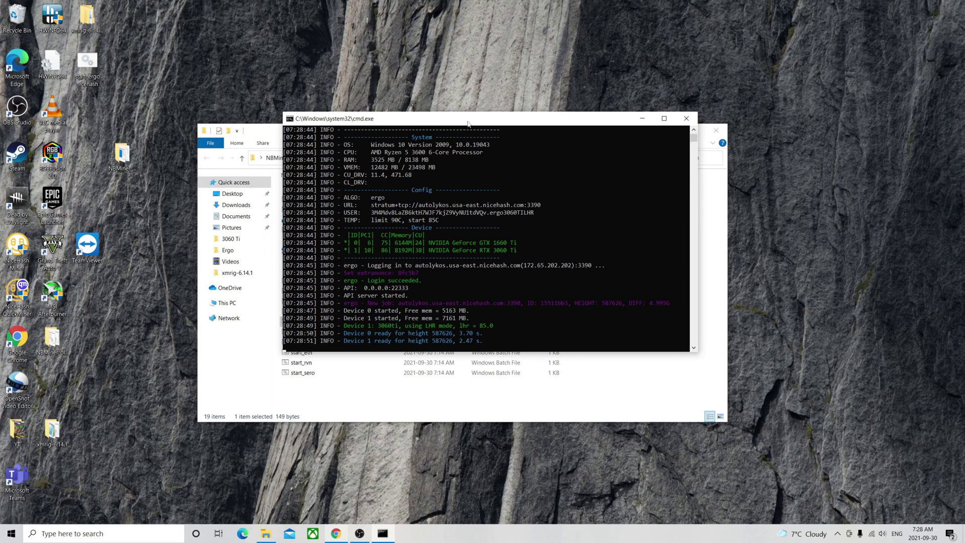